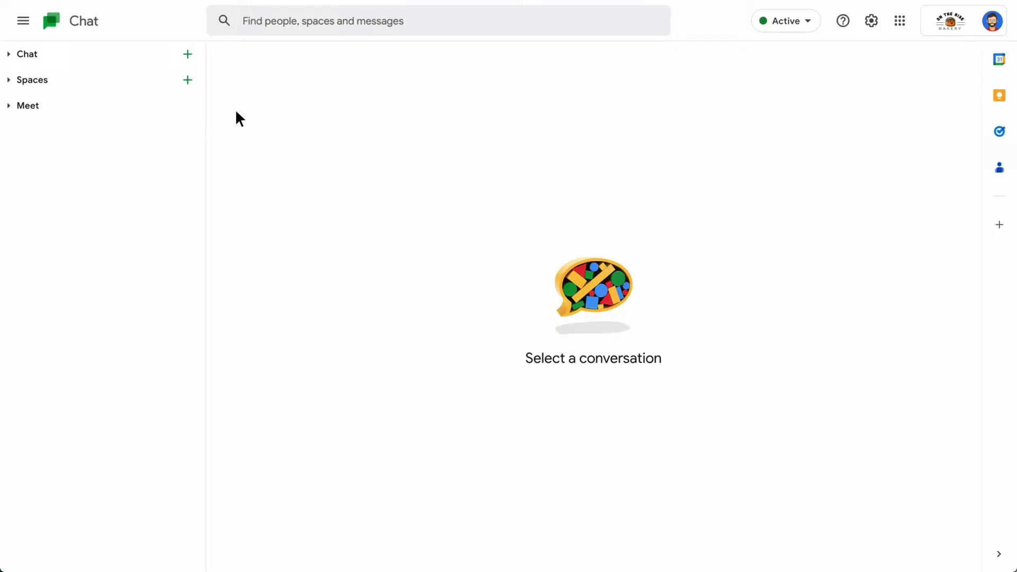
Step: Switch to Gmail and create a group chat conversation with the first two frequent contacts
left_click(9, 54)
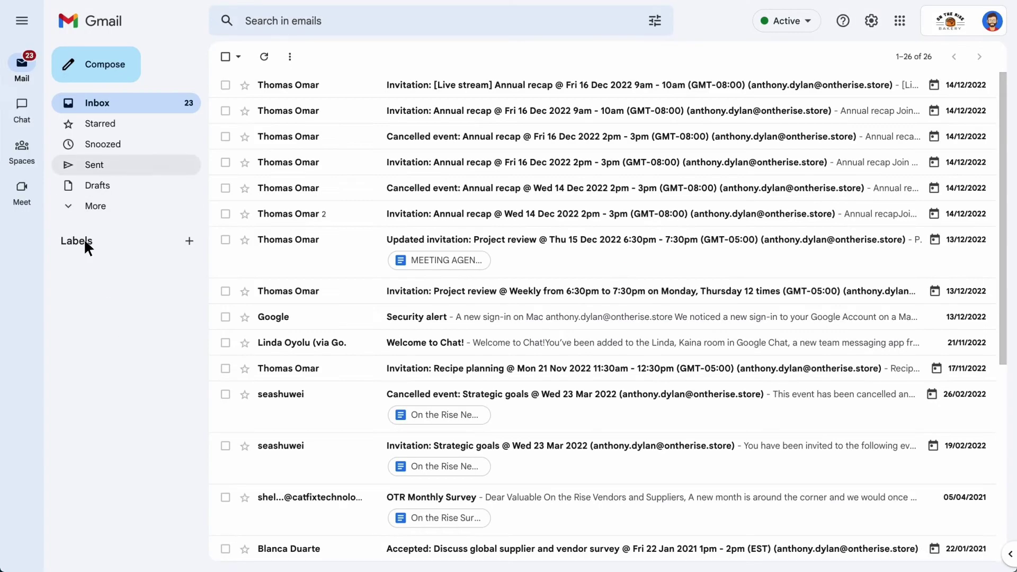
mouse_move(27, 100)
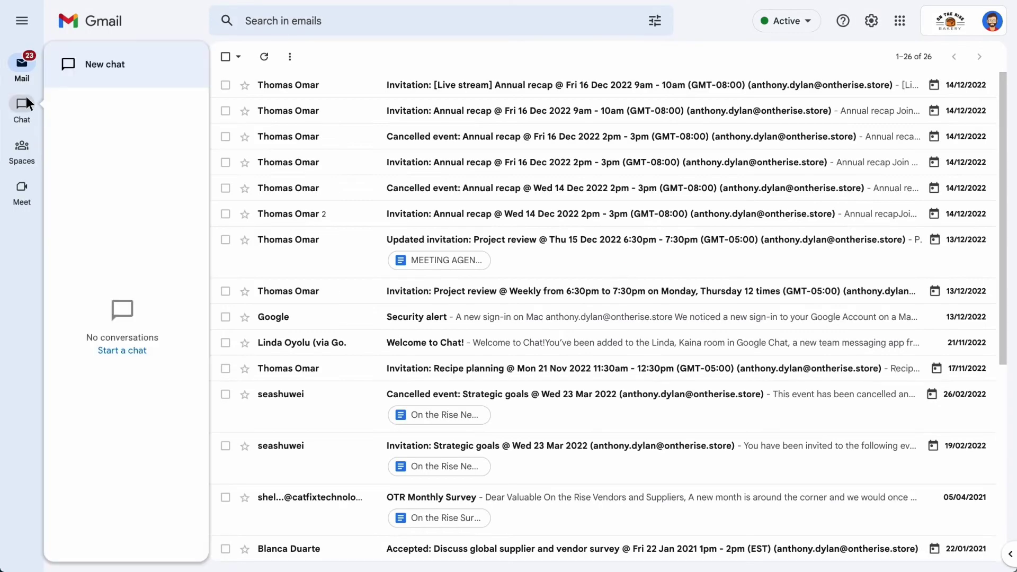
left_click(82, 67)
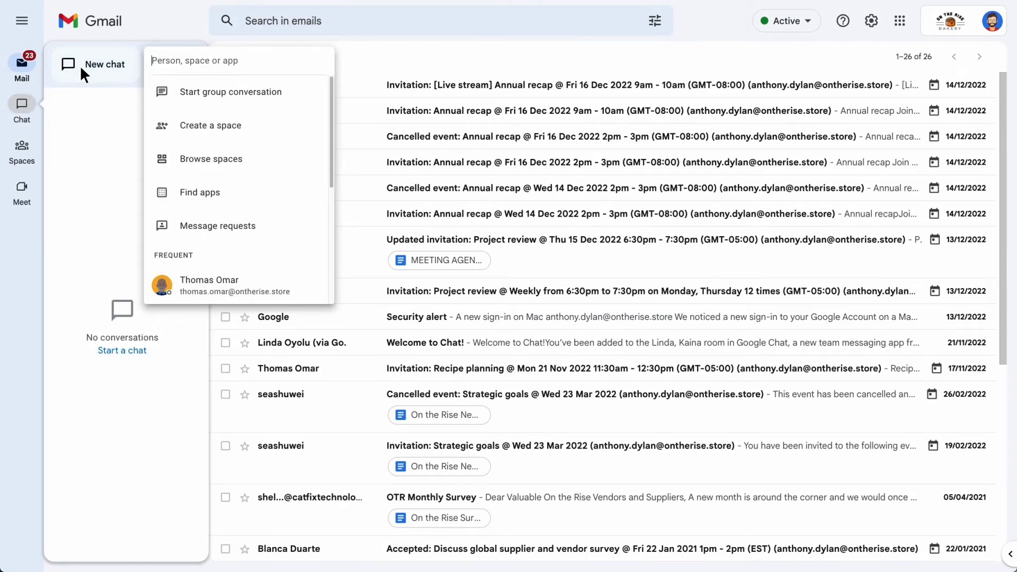
left_click(220, 97)
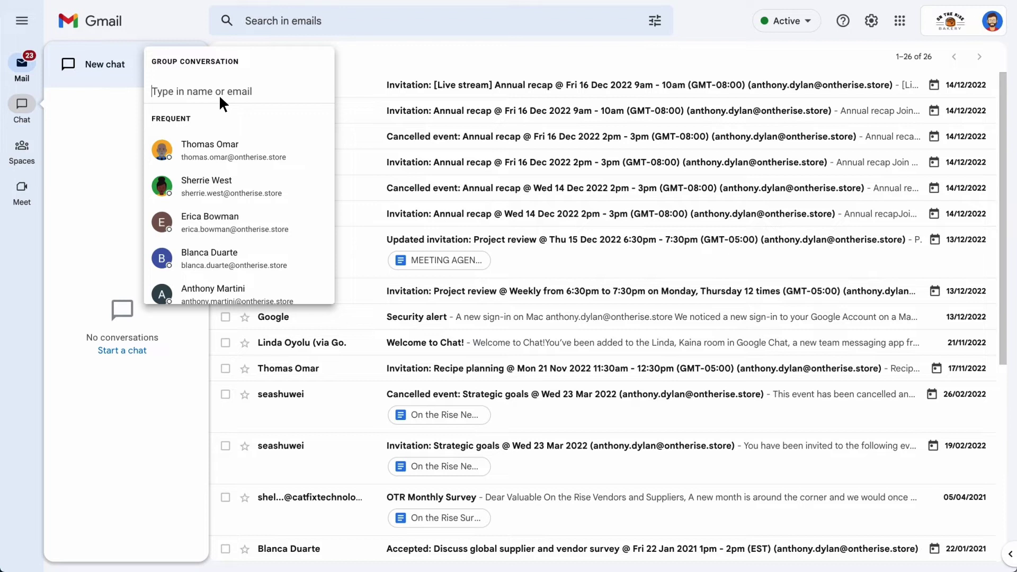
left_click(235, 139)
type("she")
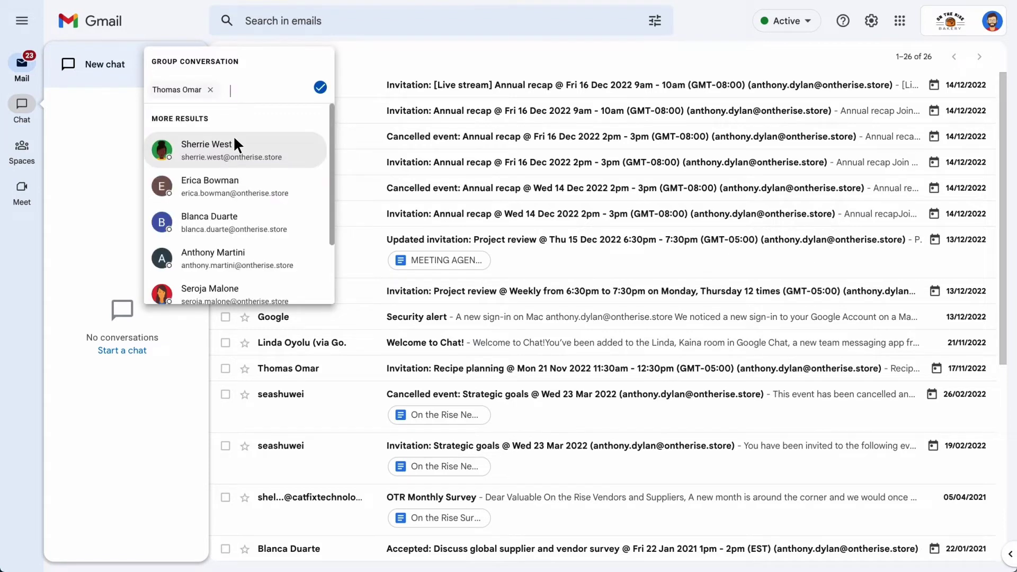
left_click(235, 142)
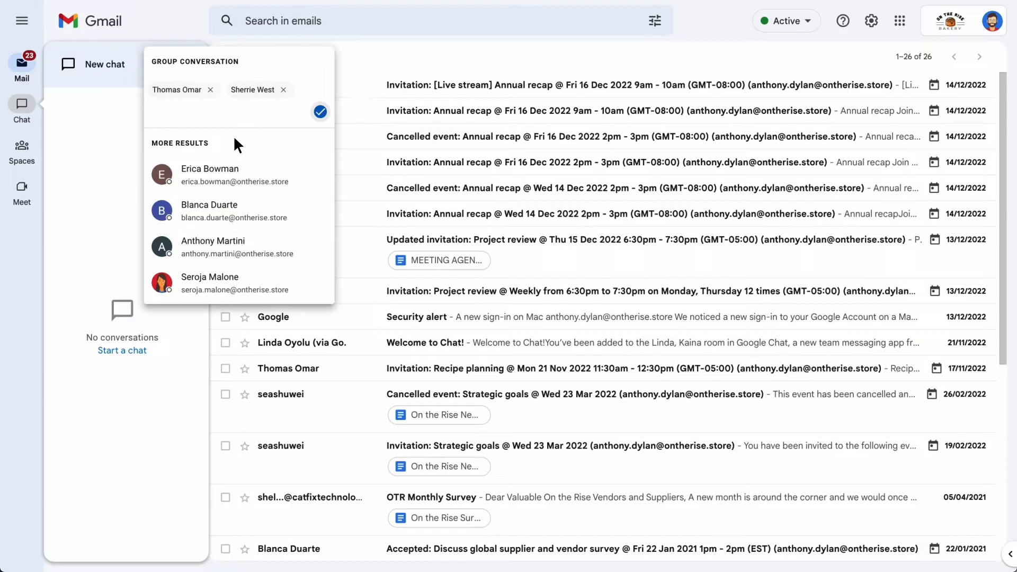
left_click(320, 112)
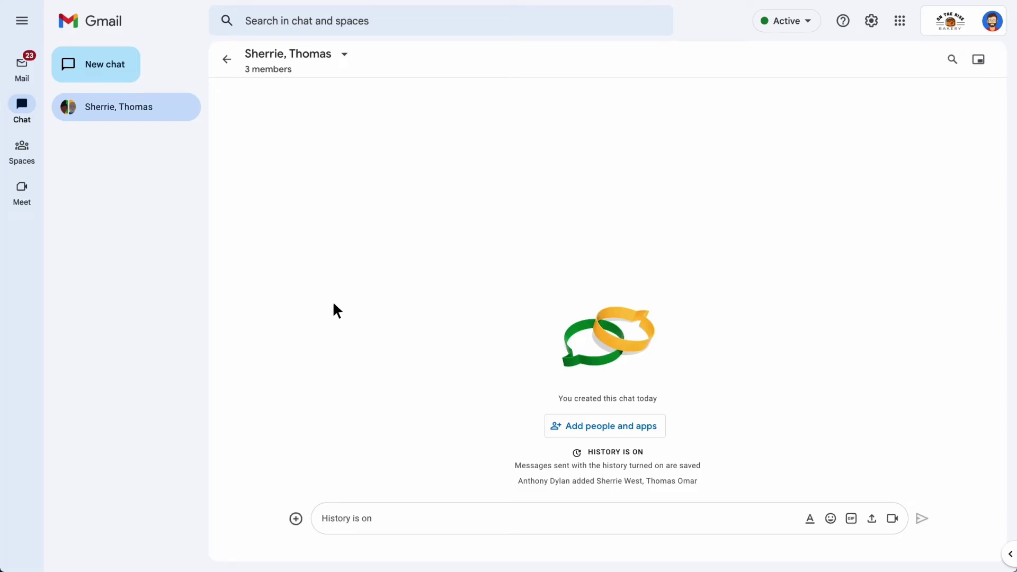
Step: Send the group the message "Hey, I've got some new ad ideas for next quarter to run by you two!"
left_click(348, 519)
type("Hey, I've got some new ad ideas for next quarter to run by you two!")
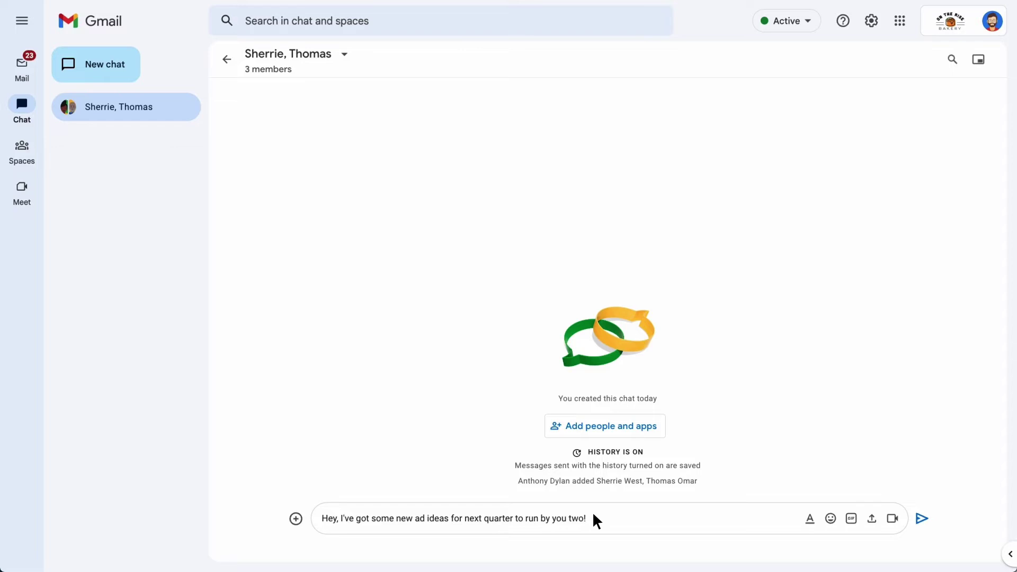
key("Return")
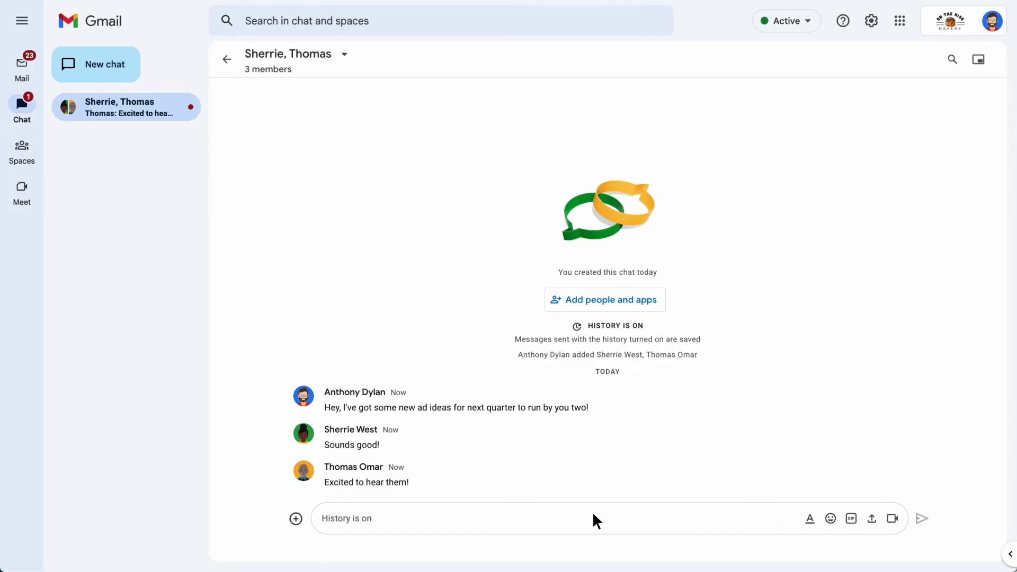
Step: Mention the group member whose name begins with "th" and send them the question "do you have the copy edits ready?"
type("@")
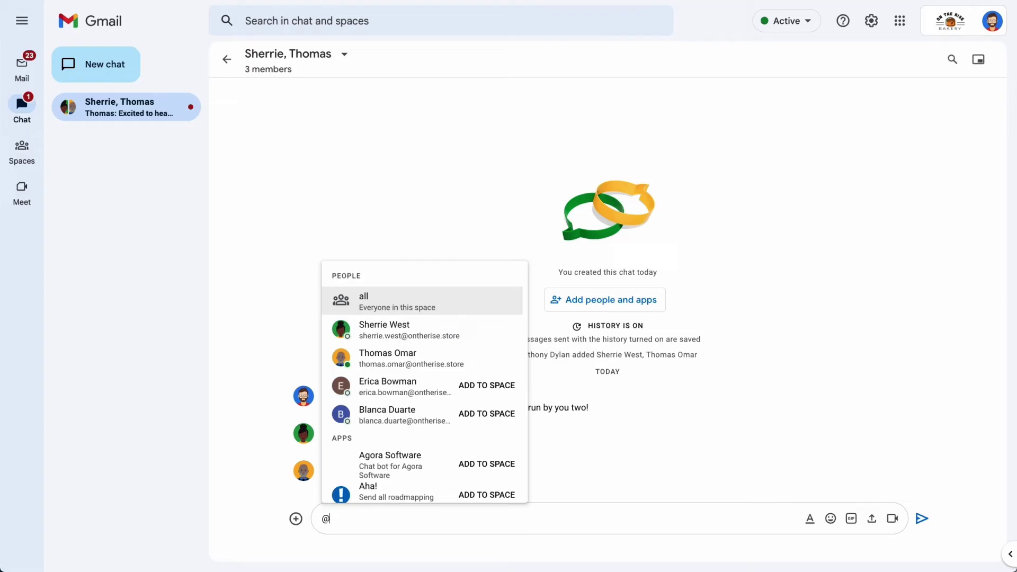
type("th")
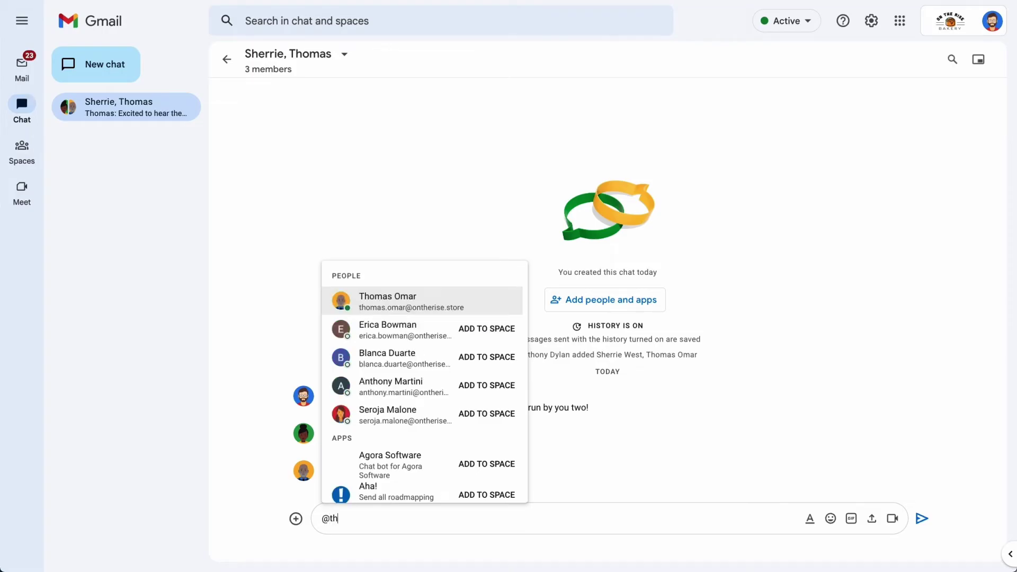
left_click(496, 482)
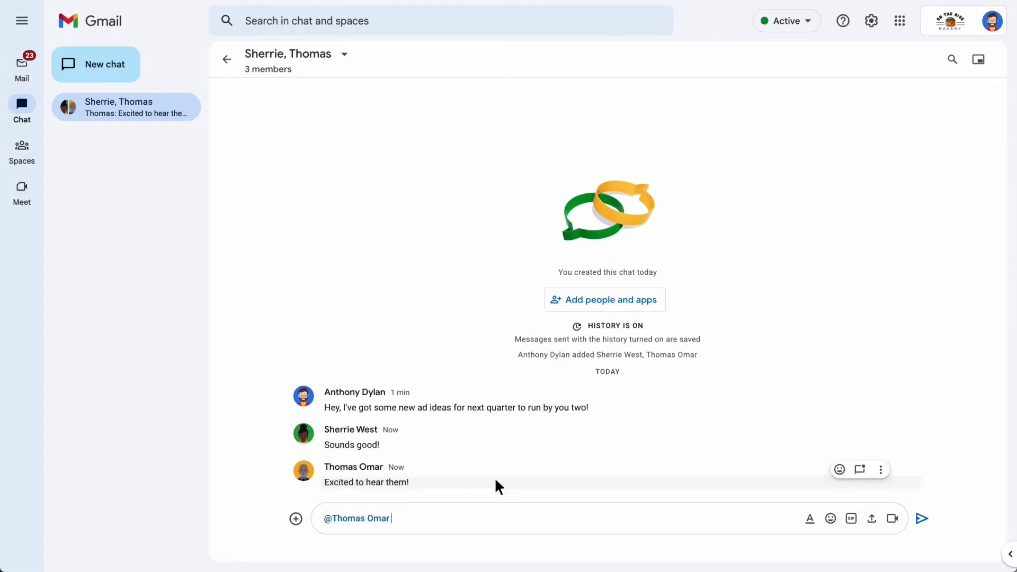
type("do you have the copy edits ready?")
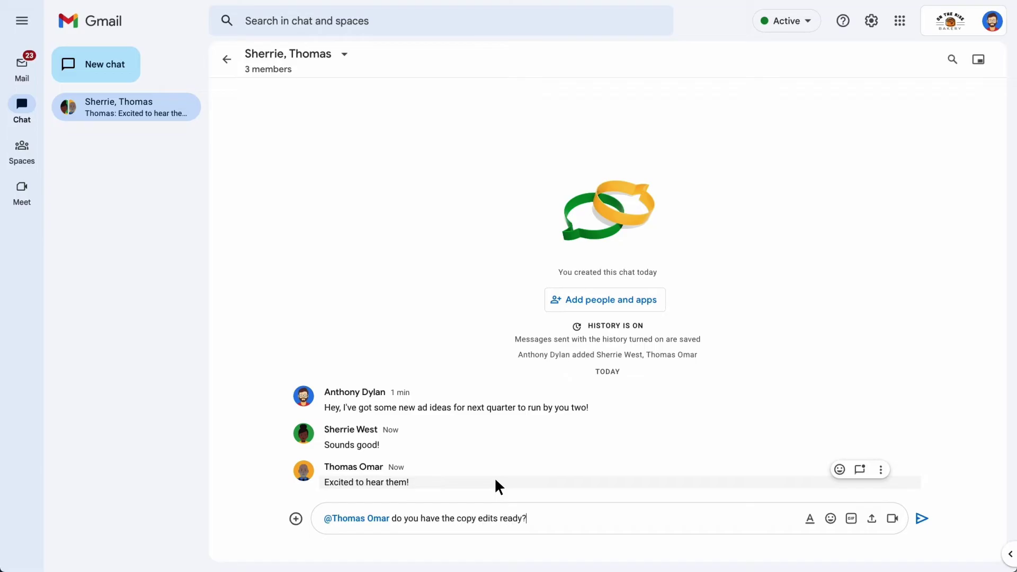
key("Return")
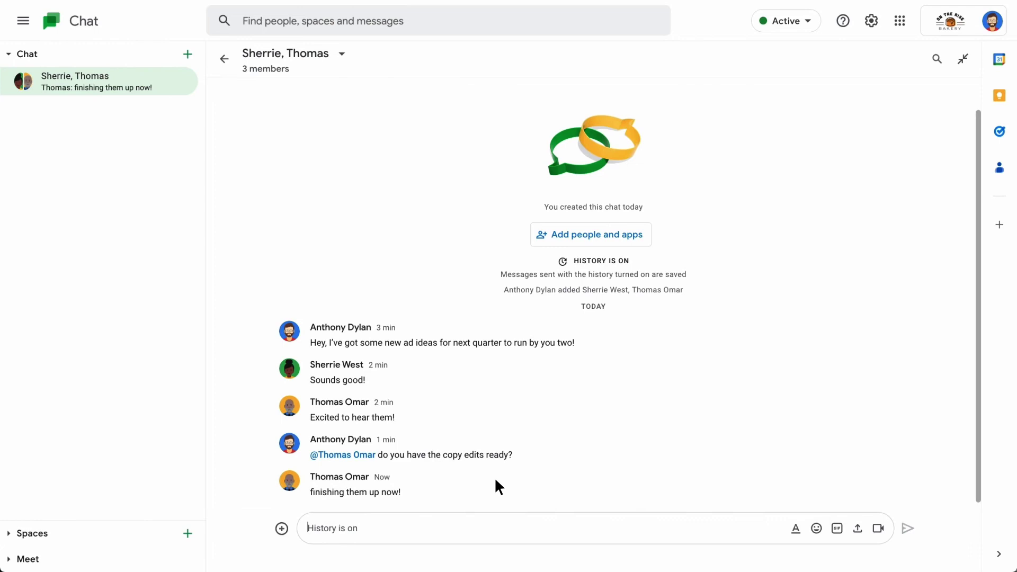
type("I came across a good photo example:")
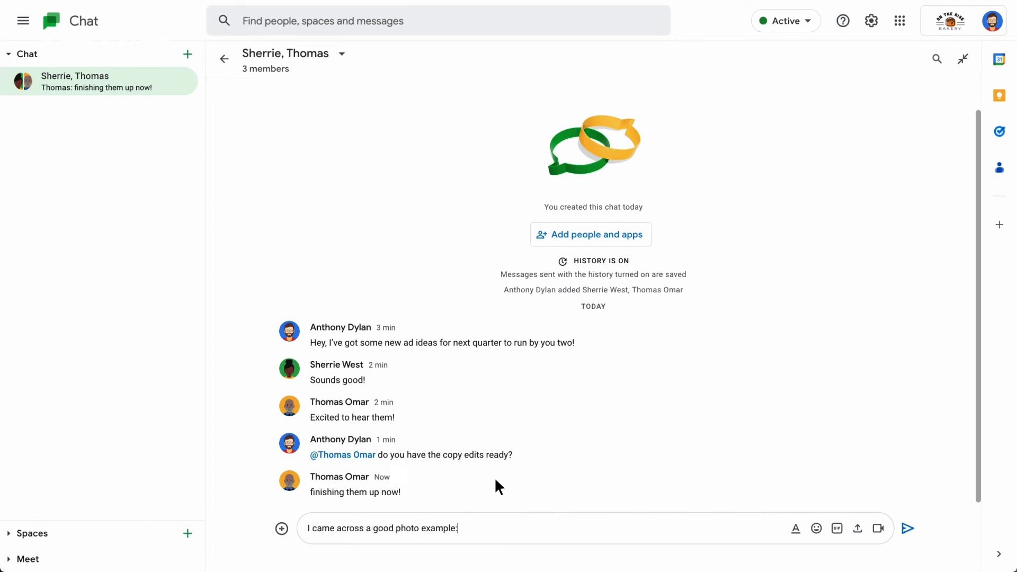
key("shift+Return")
type("https://example.com/pumpkin-cinnamon-rolls/")
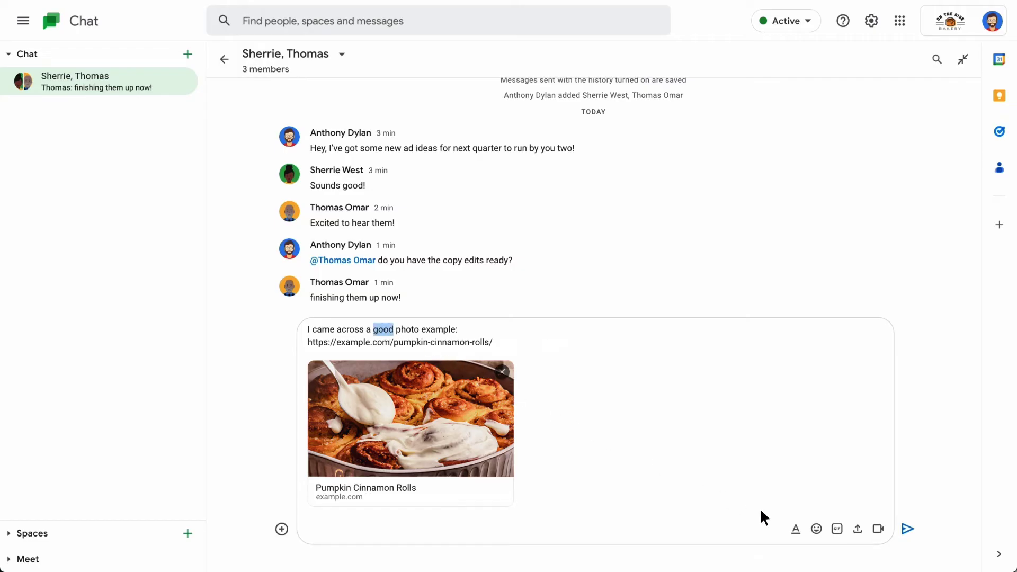
Step: Make the word "good" bold in the drafted photo example message and send it to the group
left_click(796, 528)
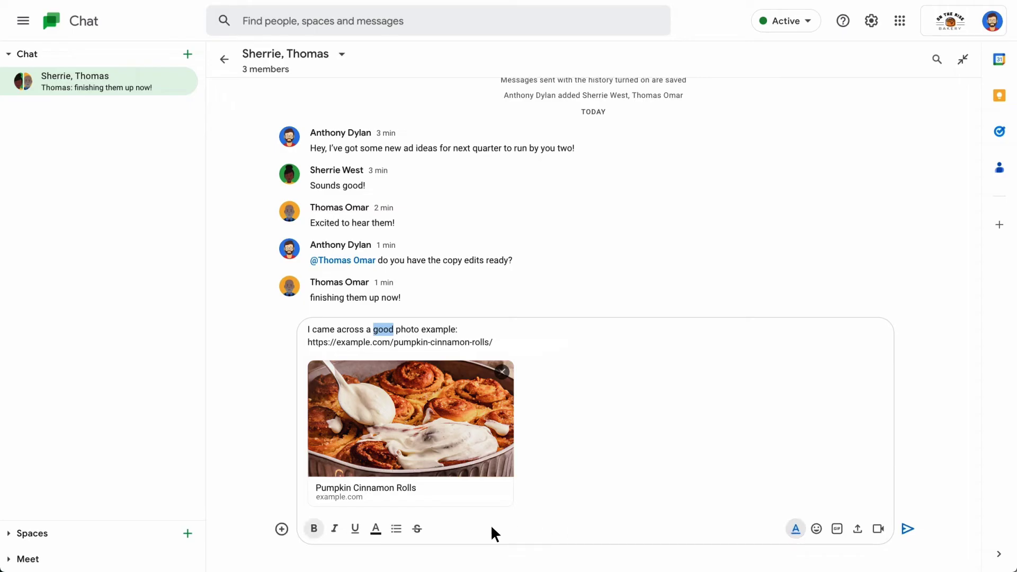
left_click(314, 529)
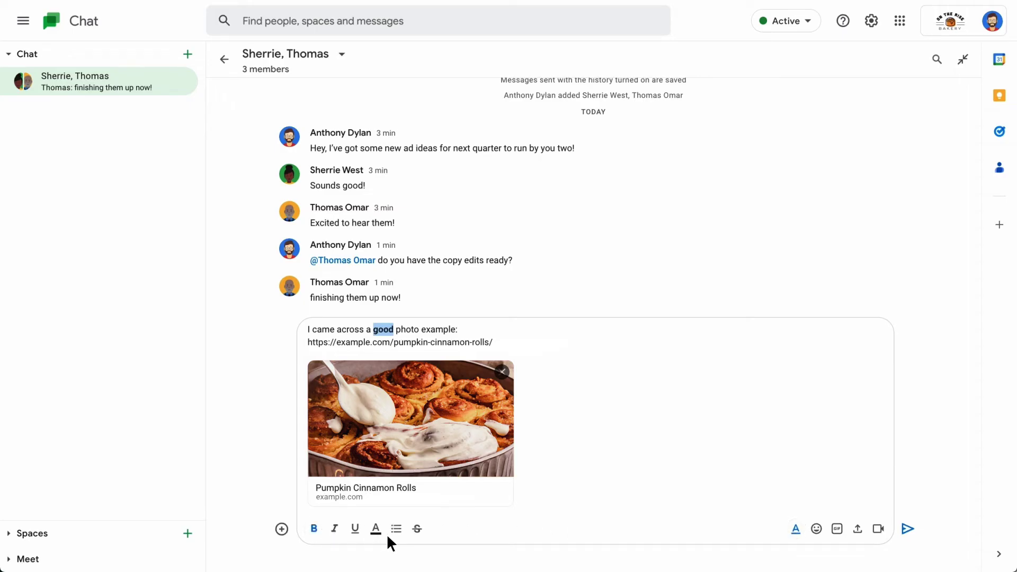
key("Tab")
key("Tab")
left_click(907, 530)
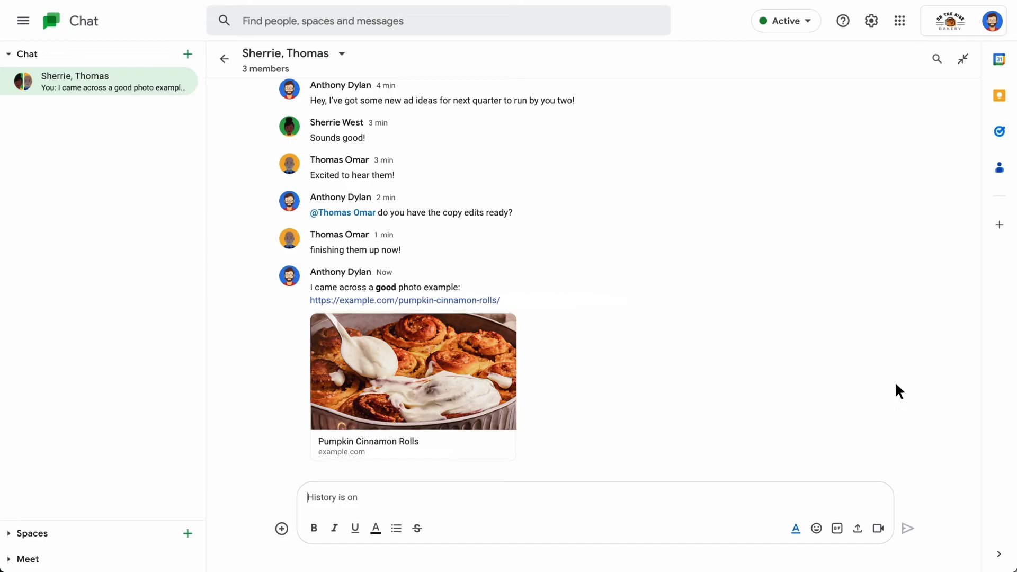
Step: Edit the sent photo example message, replacing the bold word "good" with "GREAT"
mouse_move(869, 305)
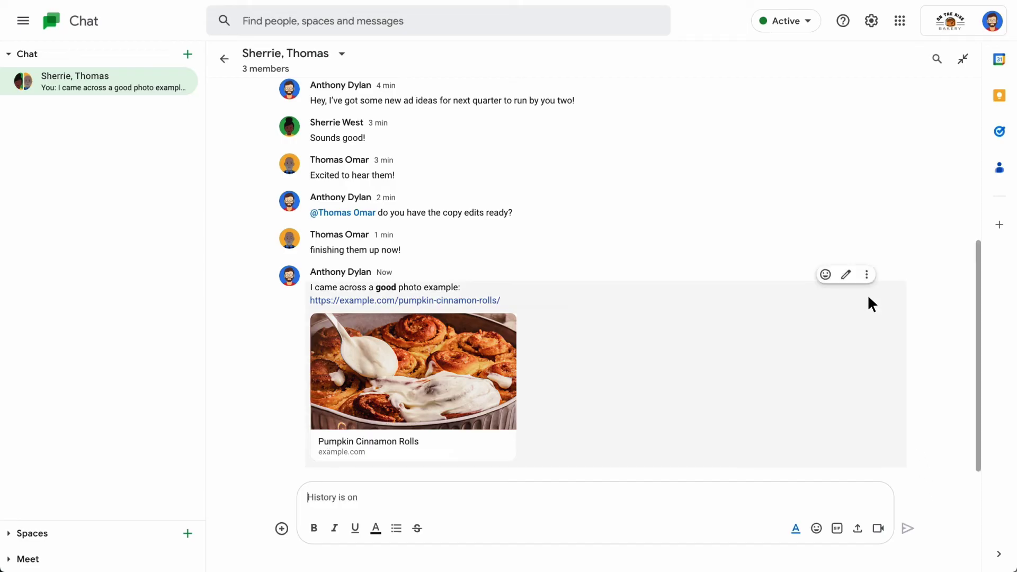
left_click(847, 275)
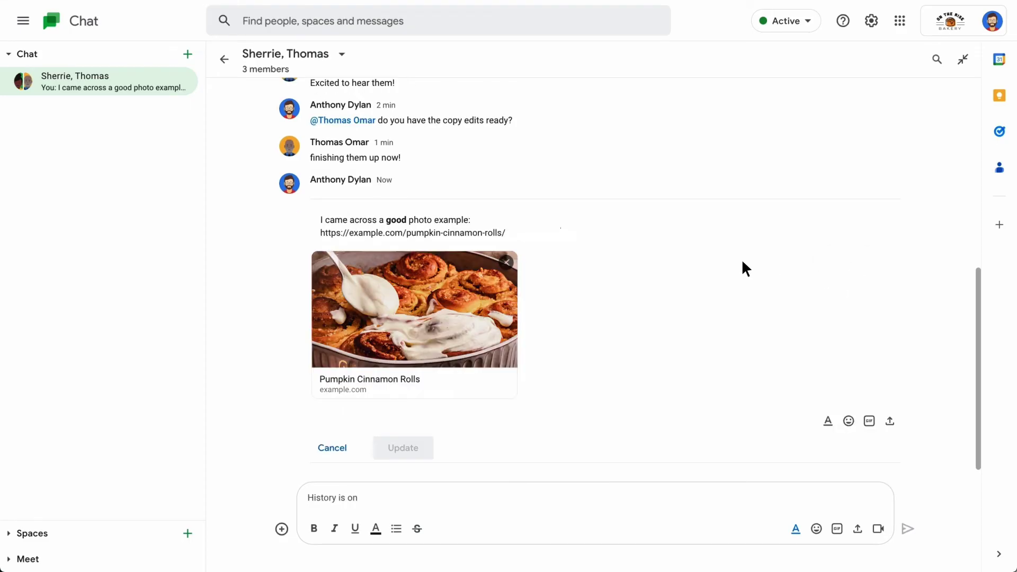
double_click(396, 220)
type("GREAT")
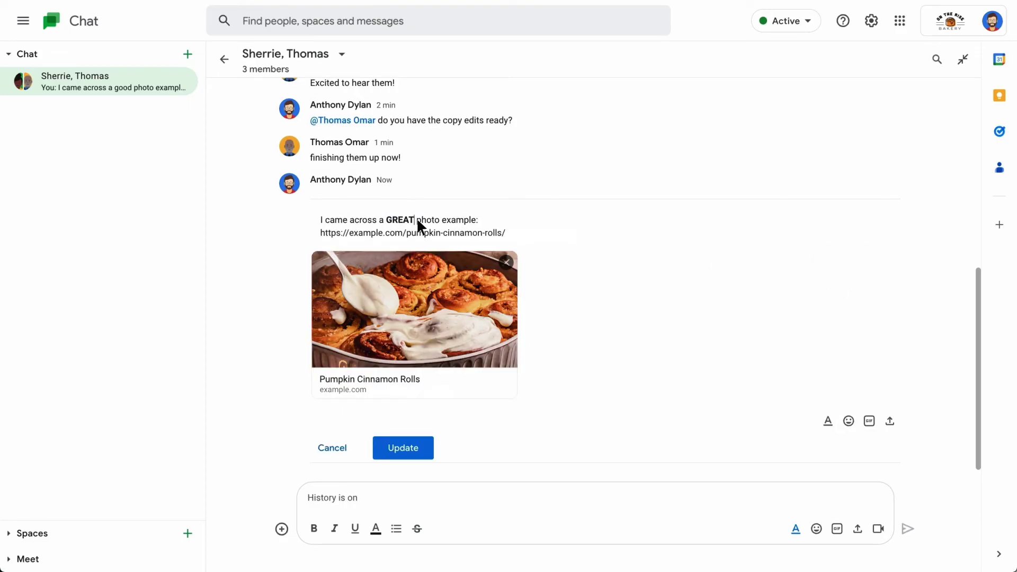
Step: Insert a grinning face emoji at the start of the photo example message and save the edited message
left_click(318, 221)
left_click(848, 422)
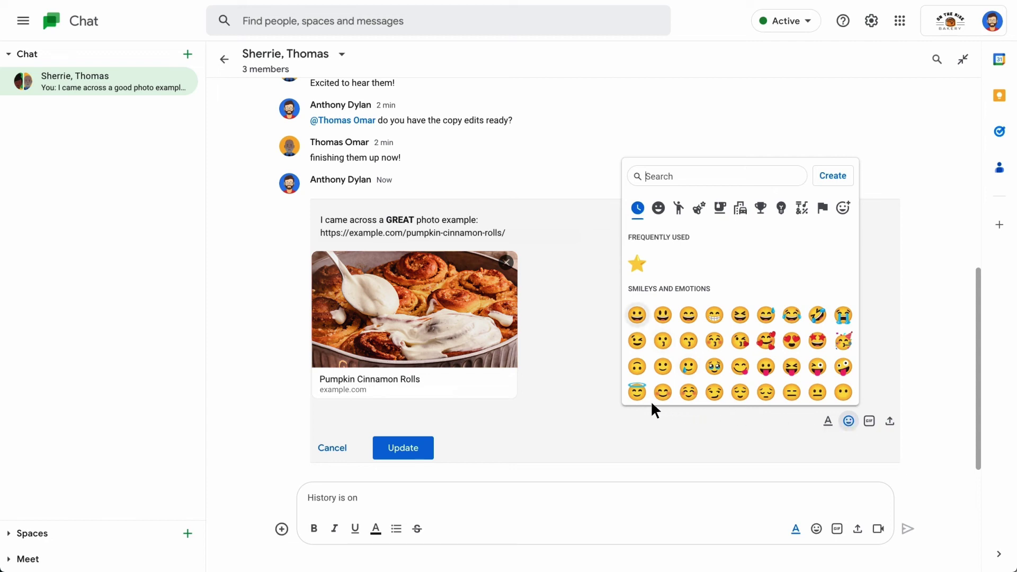
left_click(637, 316)
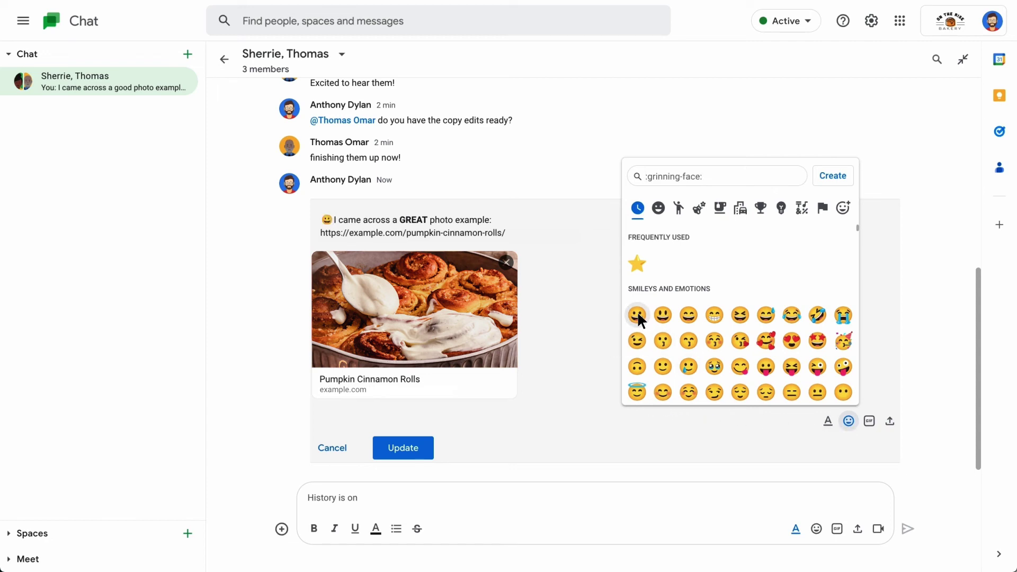
key("Escape")
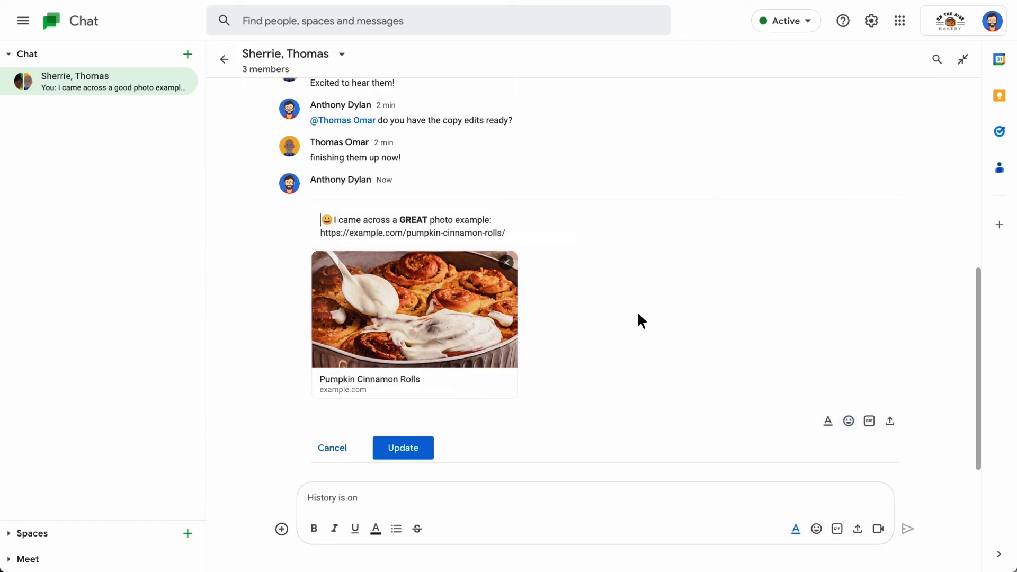
left_click(423, 445)
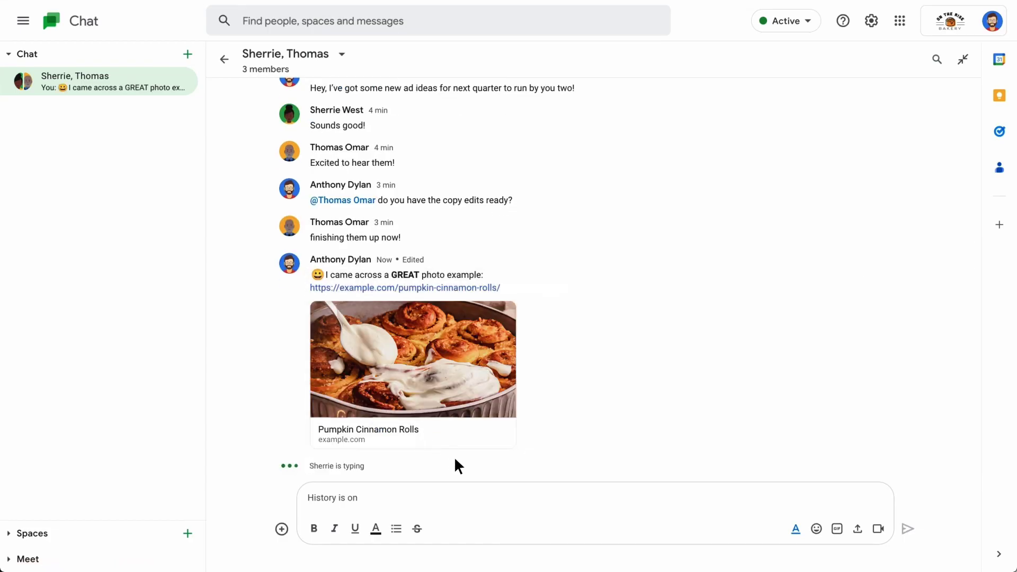
Step: Send the group the message "we may want to try this recipe too!"
left_click(511, 490)
type("we may want to try this recipe too!")
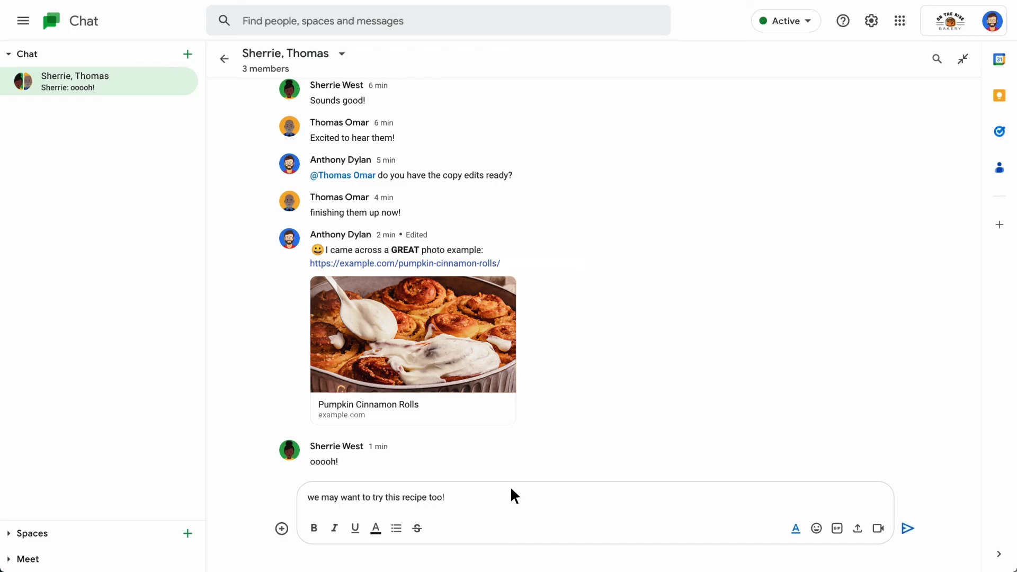
key("Return")
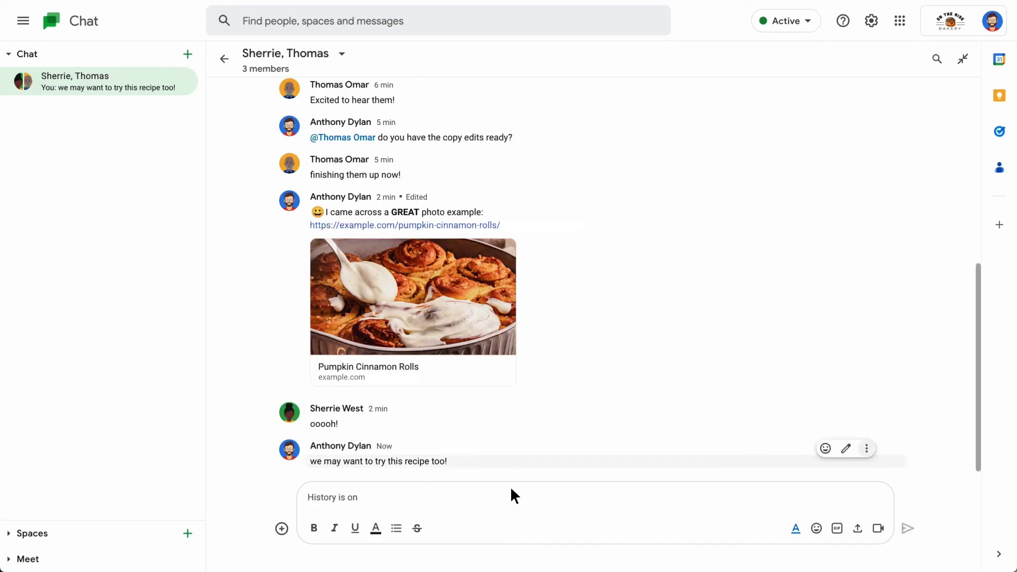
Step: Permanently delete the message "we may want to try this recipe too!" from the conversation
left_click(866, 449)
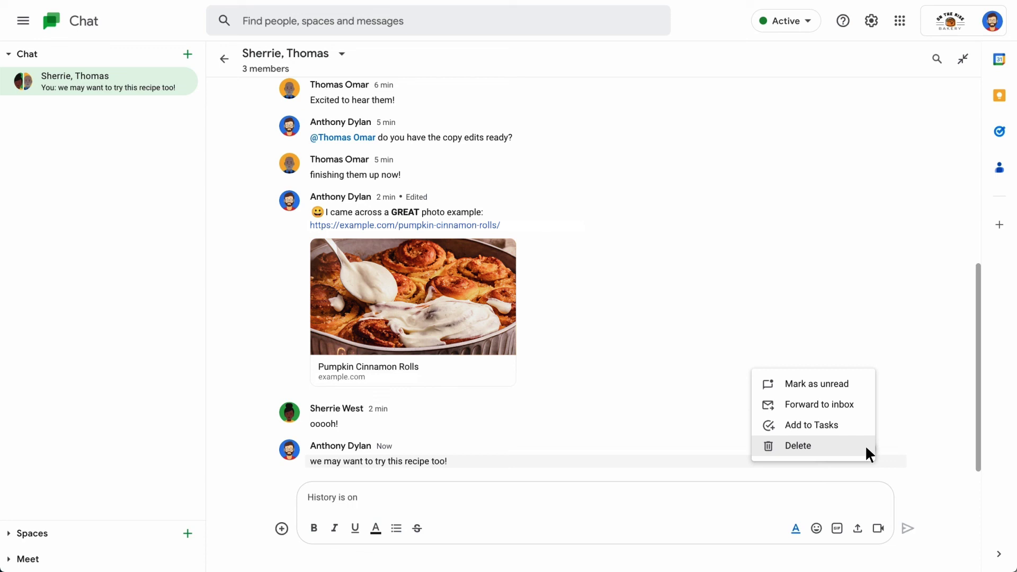
left_click(866, 449)
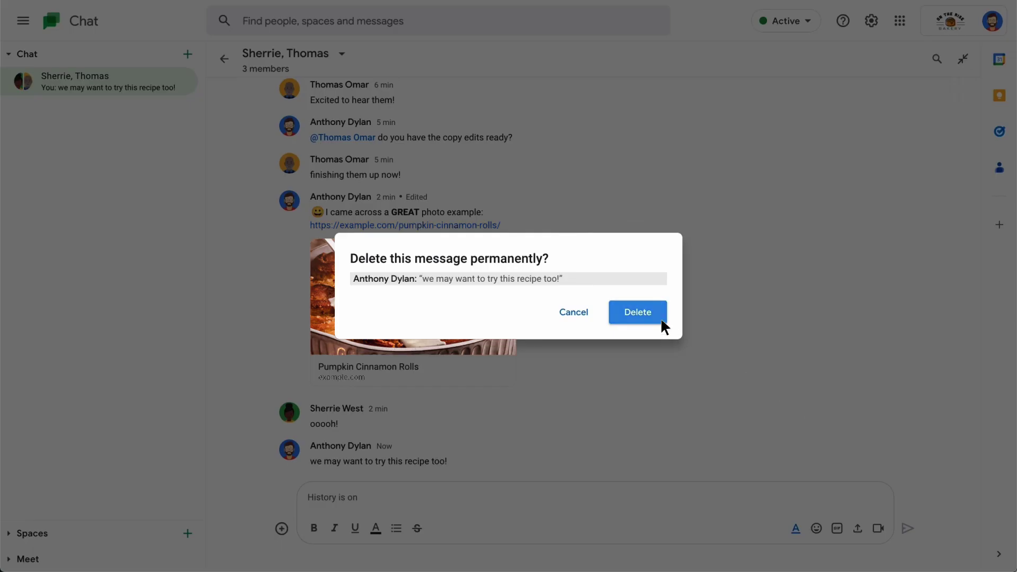
left_click(647, 312)
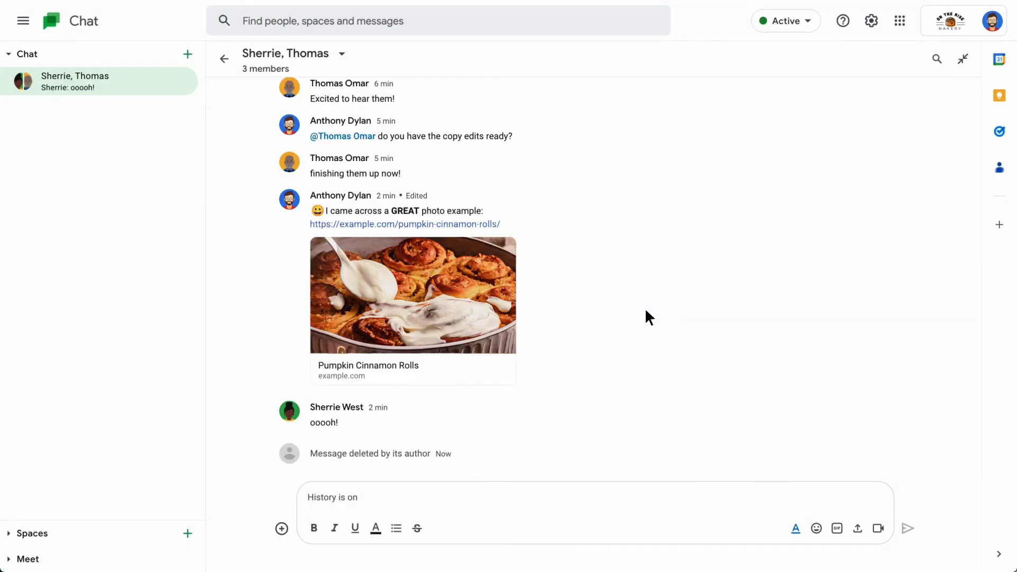